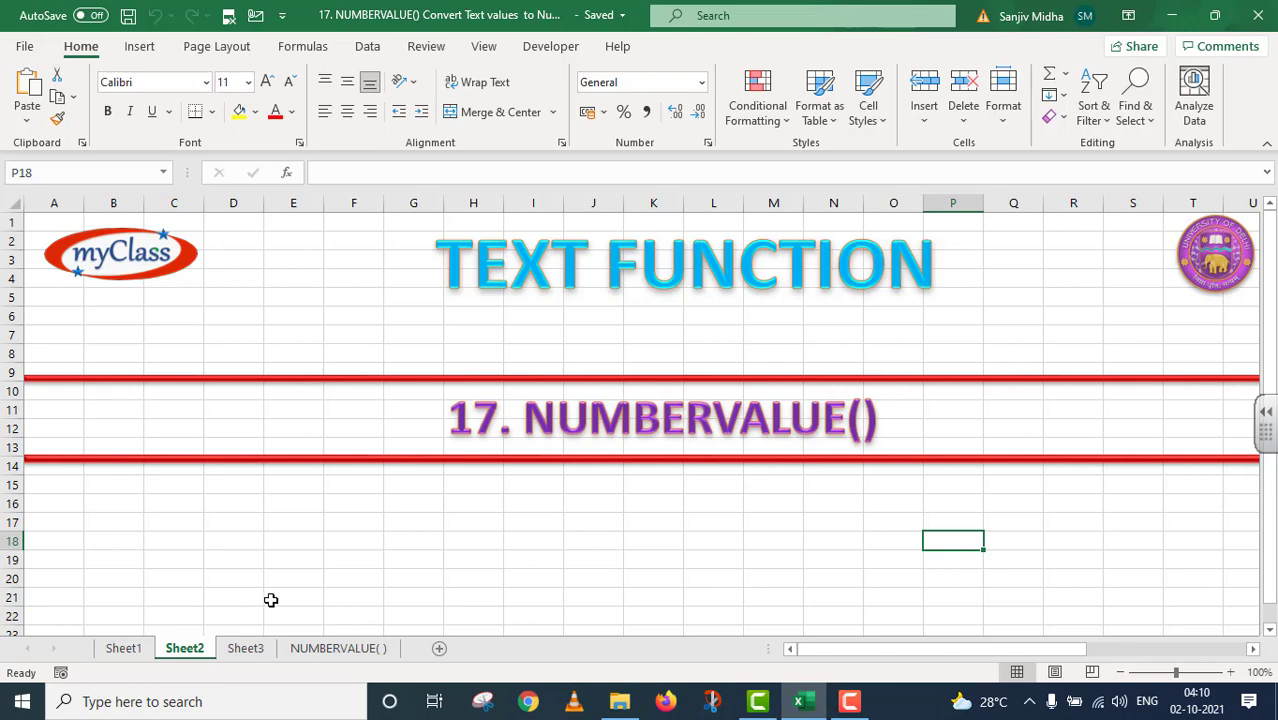
- On the NUMBERVALUE( ) sheet, fill the S.No. column with serial numbers 1 to 10 in A5:A14
{"action": "left_click", "coordinate": [299, 650]}
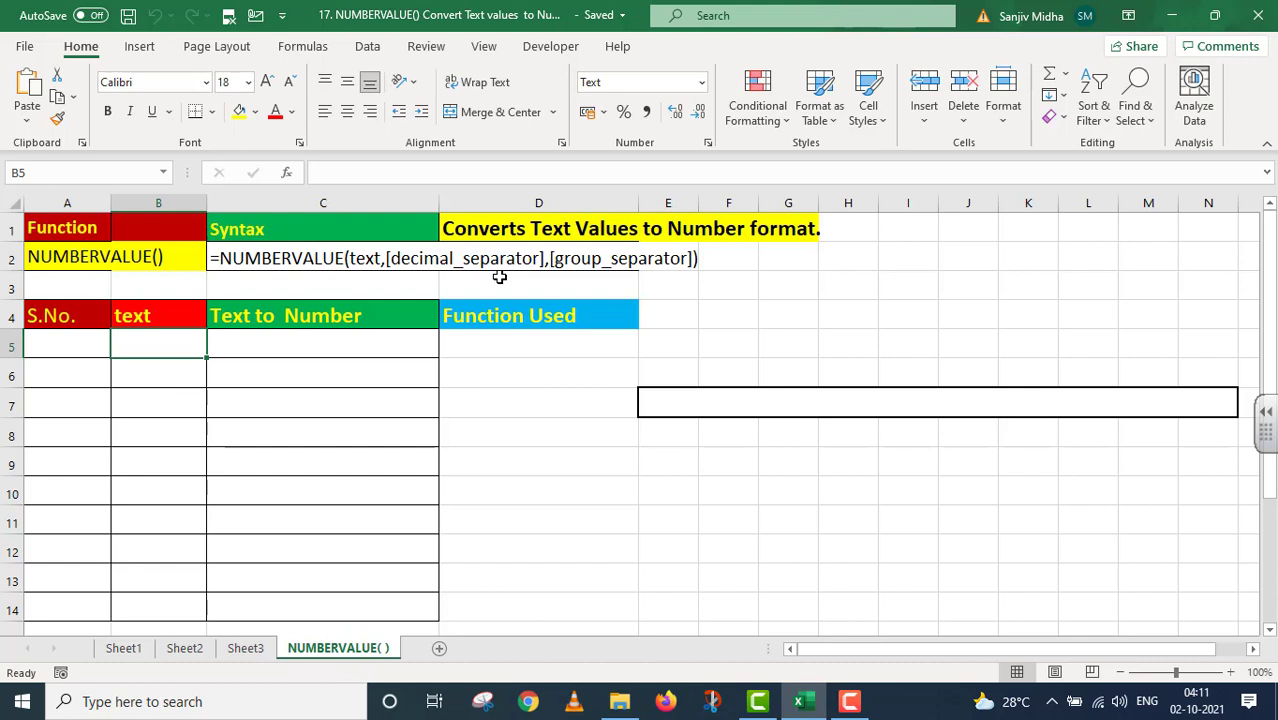
{"action": "left_click", "coordinate": [53, 346]}
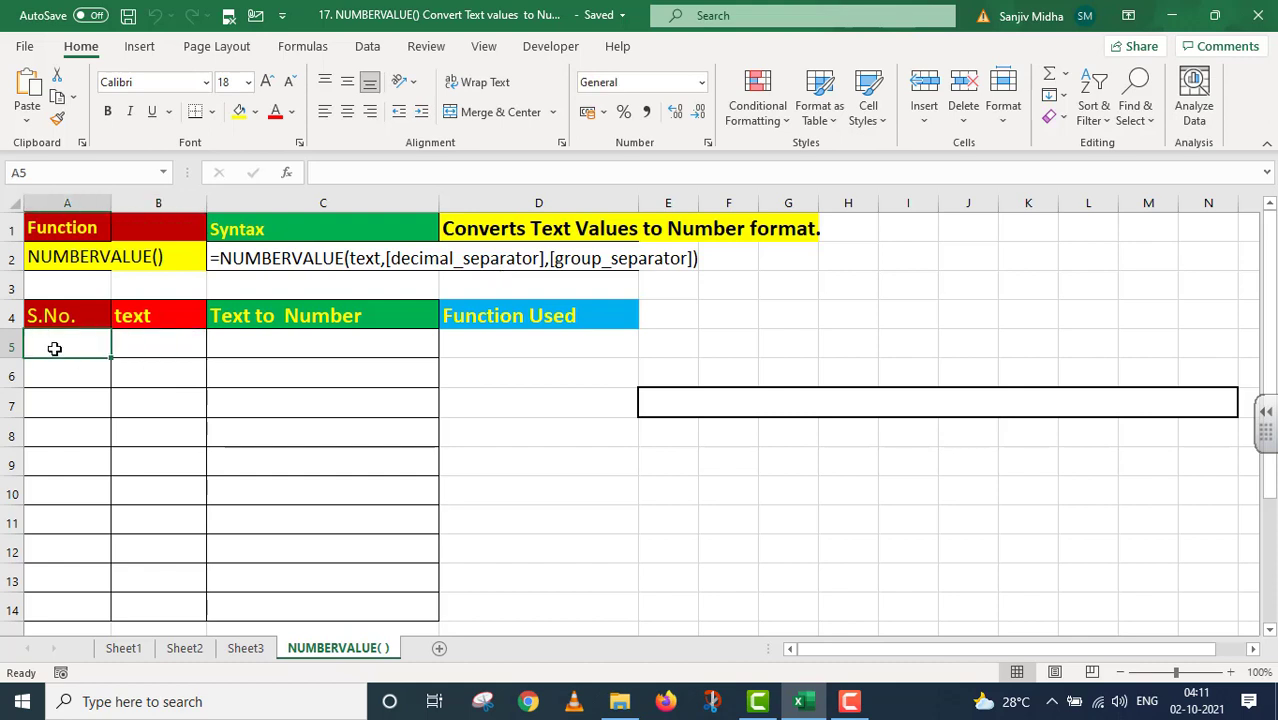
{"action": "type", "text": "1"}
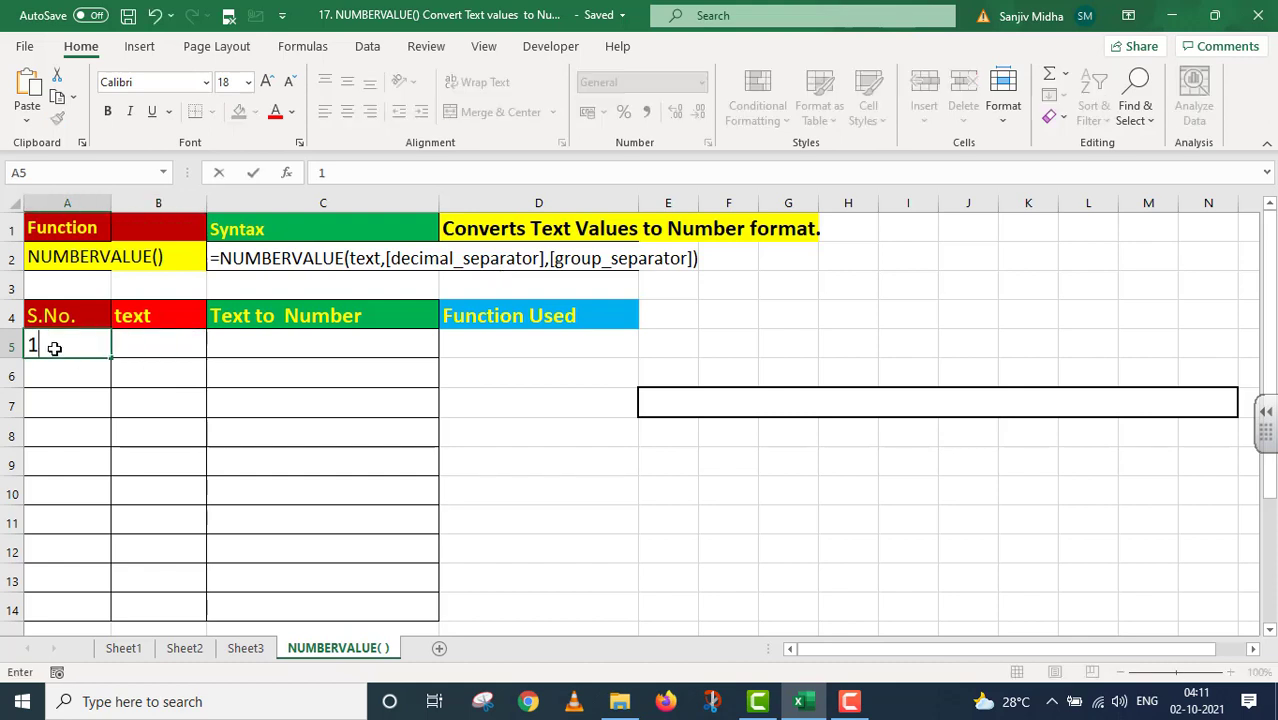
{"action": "key", "text": "Return"}
{"action": "type", "text": "2"}
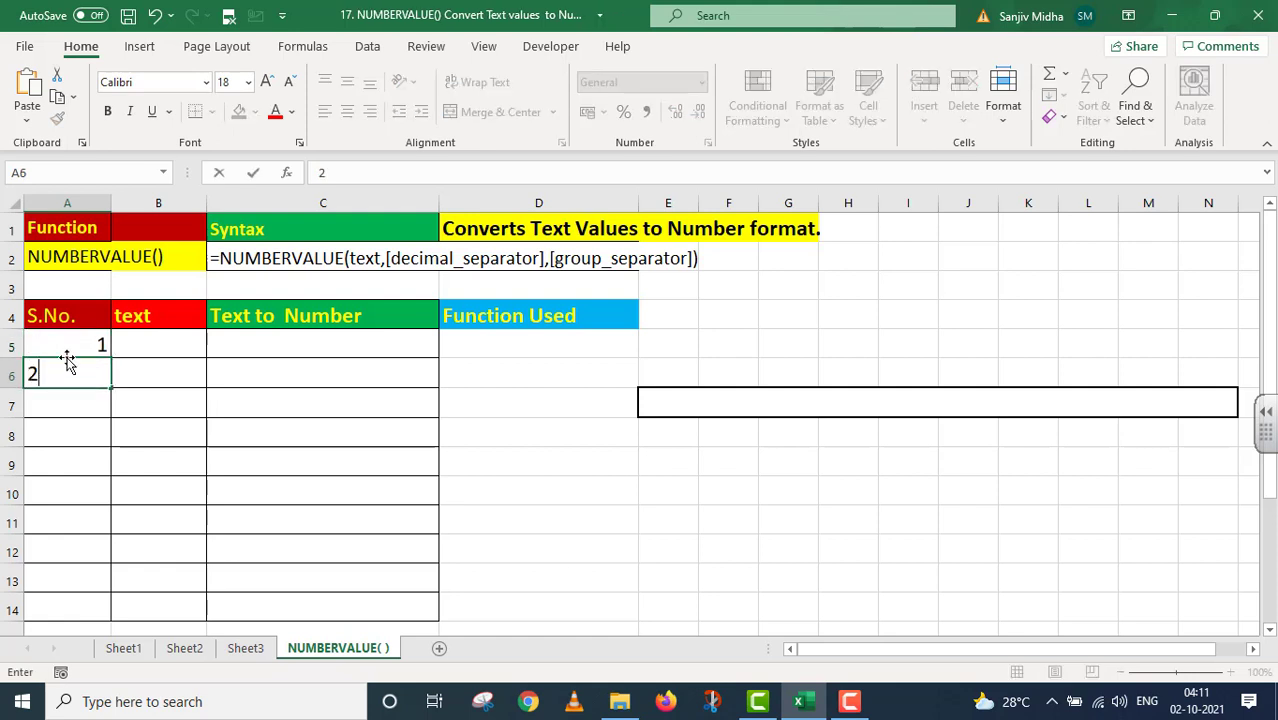
{"action": "left_click_drag", "start_coordinate": [71, 338], "coordinate": [117, 612]}
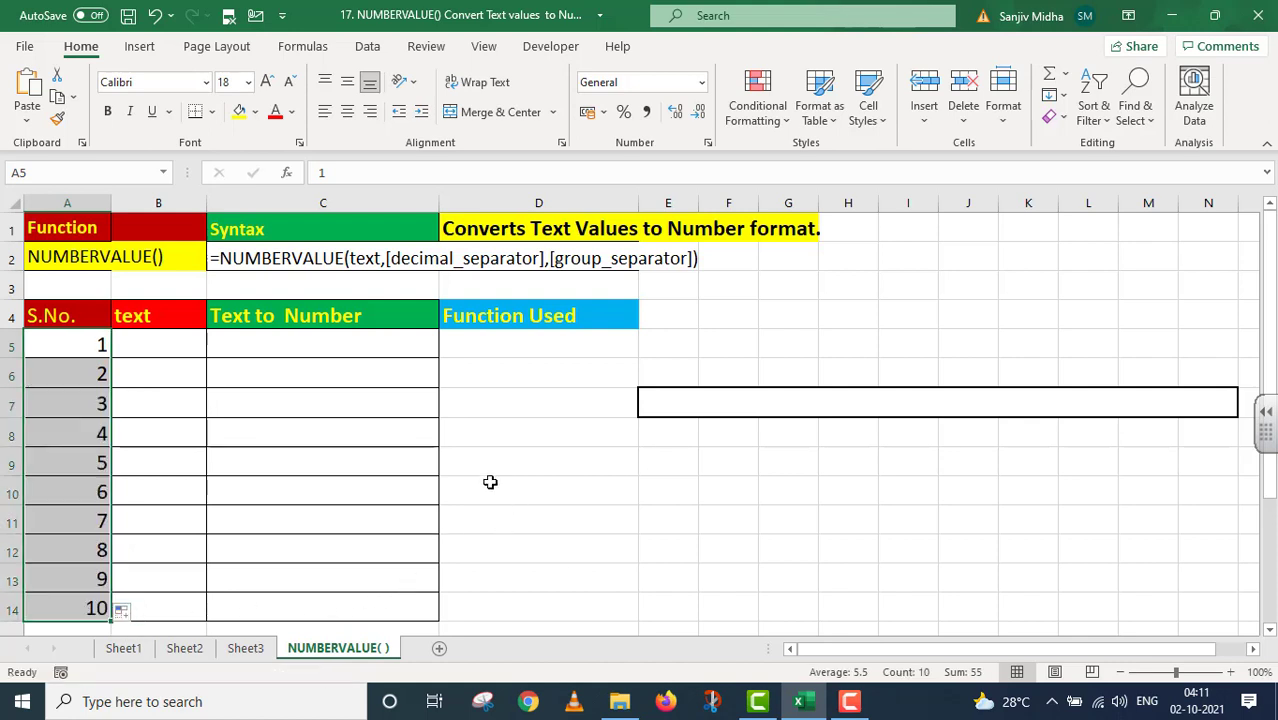
- Enter 234, 56 and EXCEL in cells B5 to B7 of the text column
{"action": "left_click", "coordinate": [160, 349]}
{"action": "type", "text": "23"}
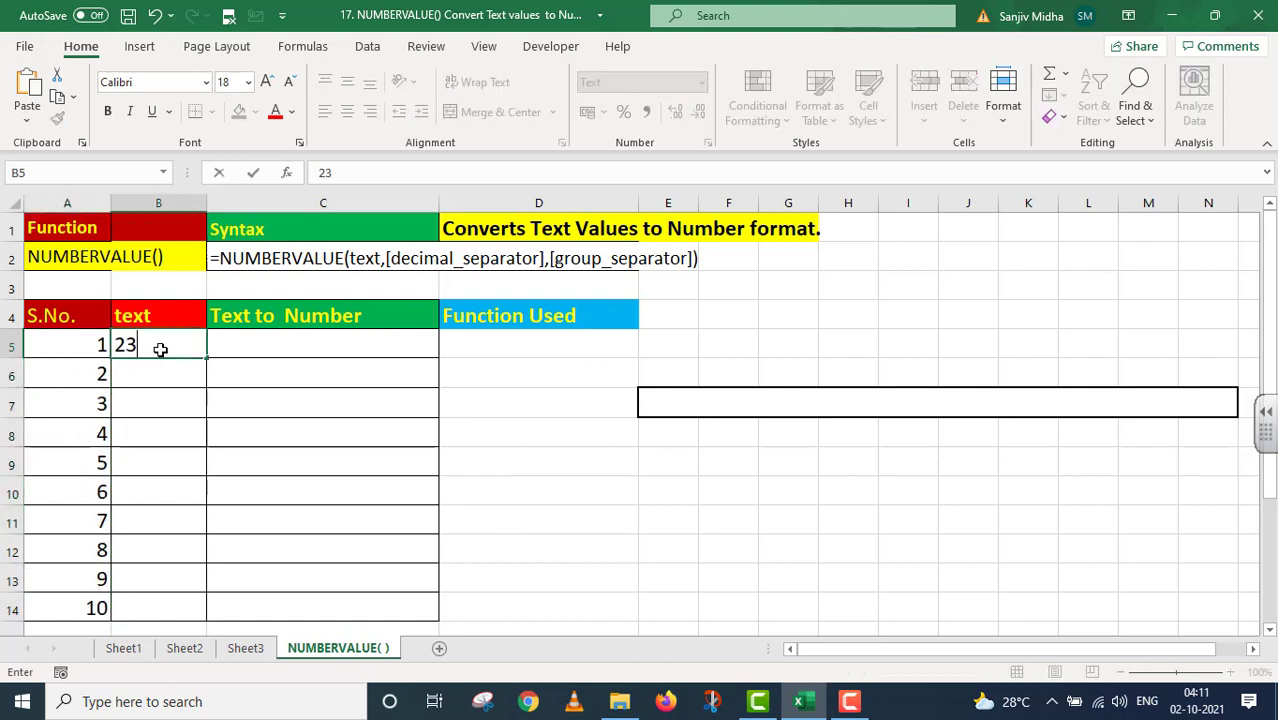
{"action": "type", "text": "4"}
{"action": "left_click", "coordinate": [161, 375]}
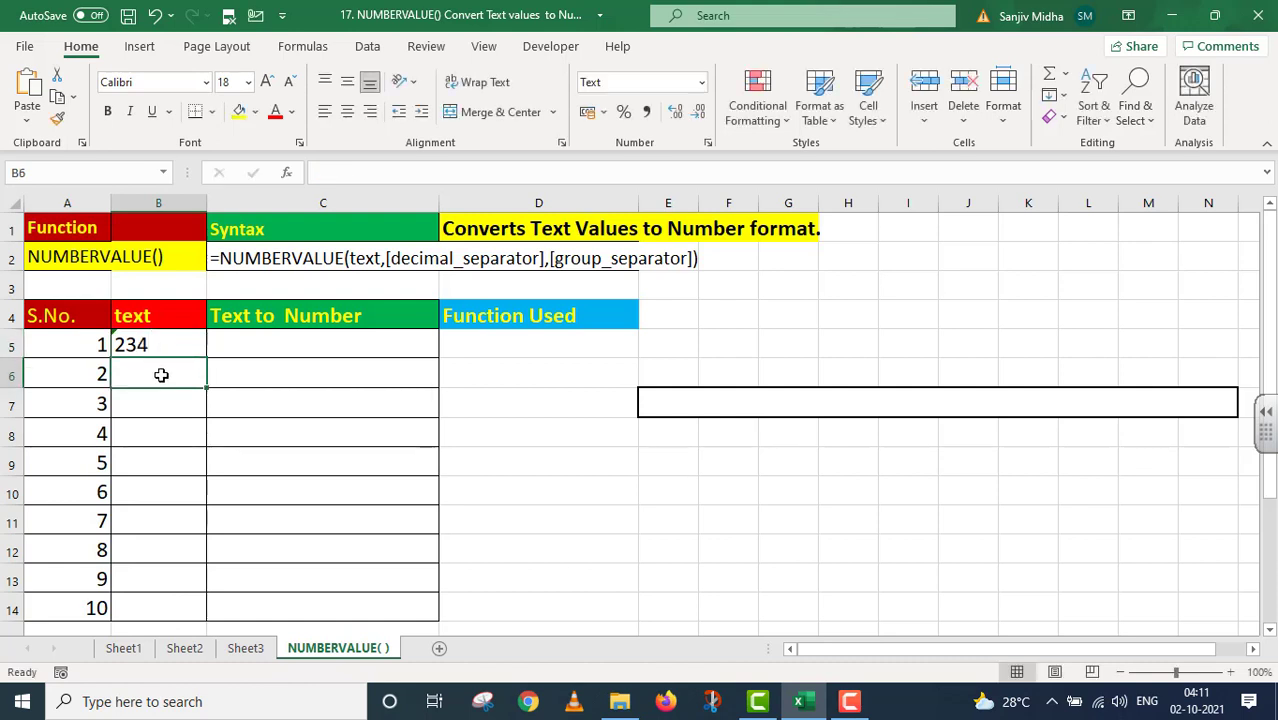
{"action": "double_click", "coordinate": [161, 375]}
{"action": "type", "text": "5"}
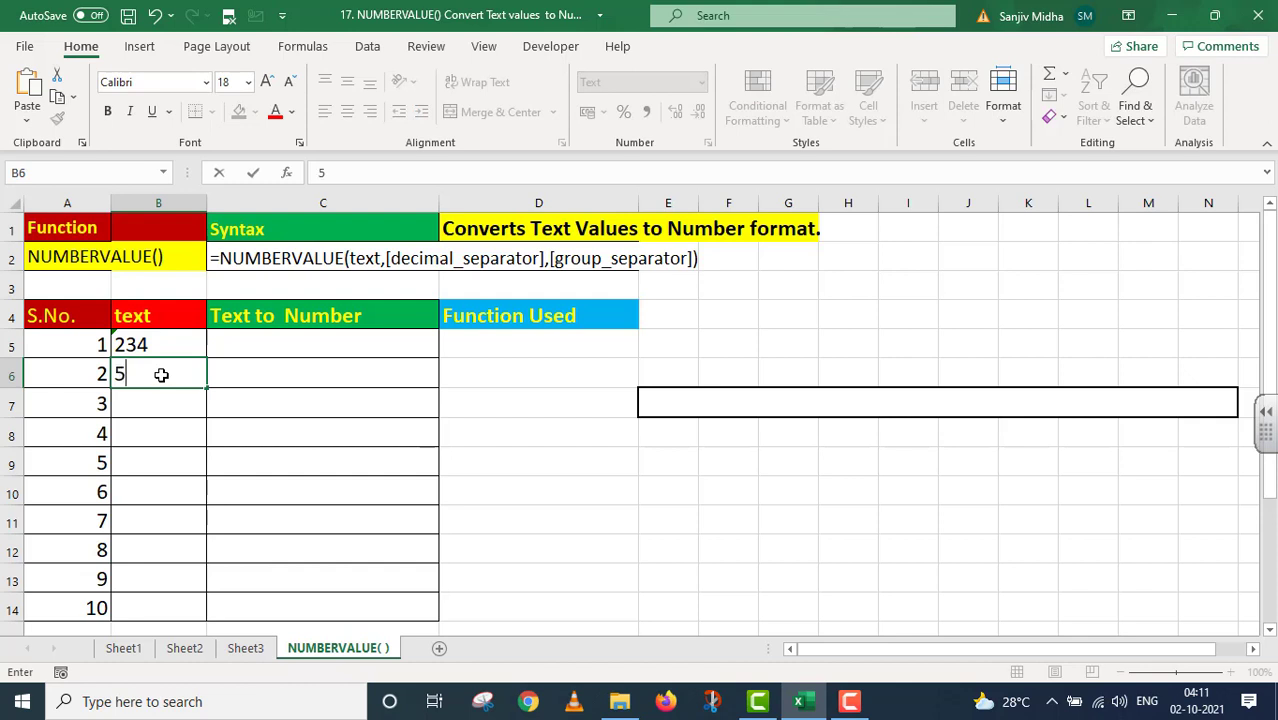
{"action": "type", "text": "6"}
{"action": "left_click", "coordinate": [157, 403]}
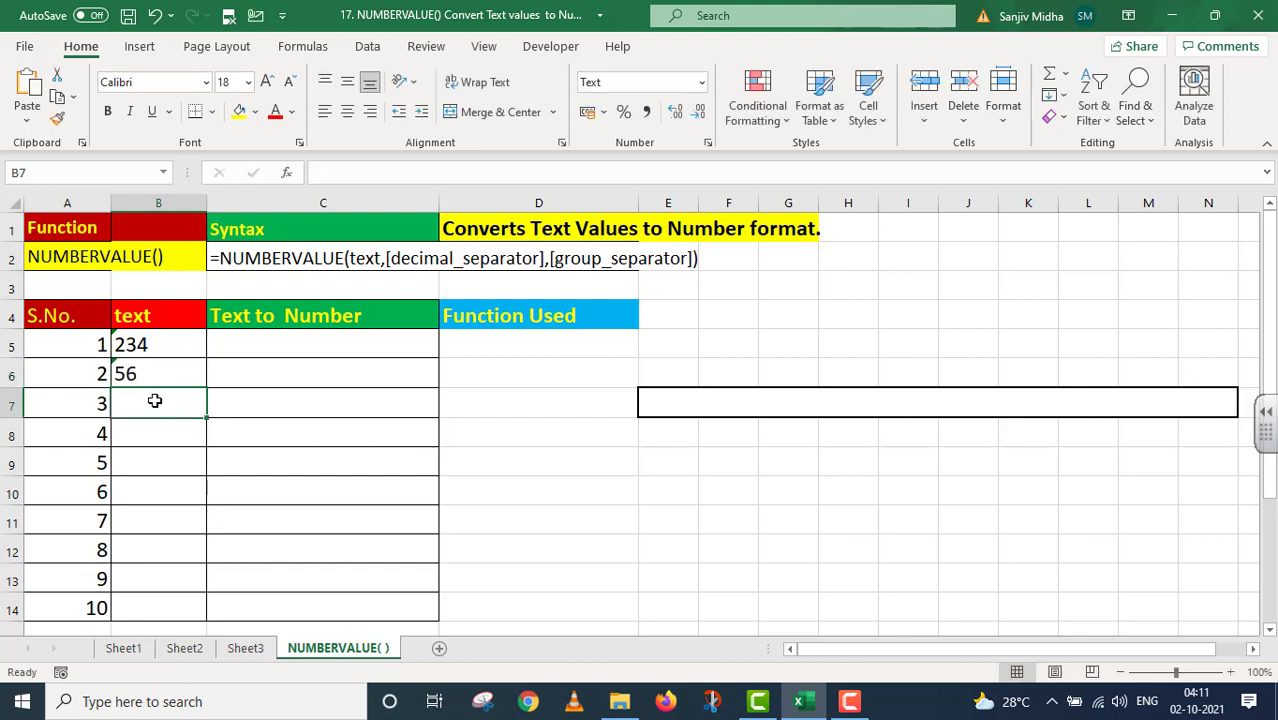
{"action": "type", "text": "EXCEL"}
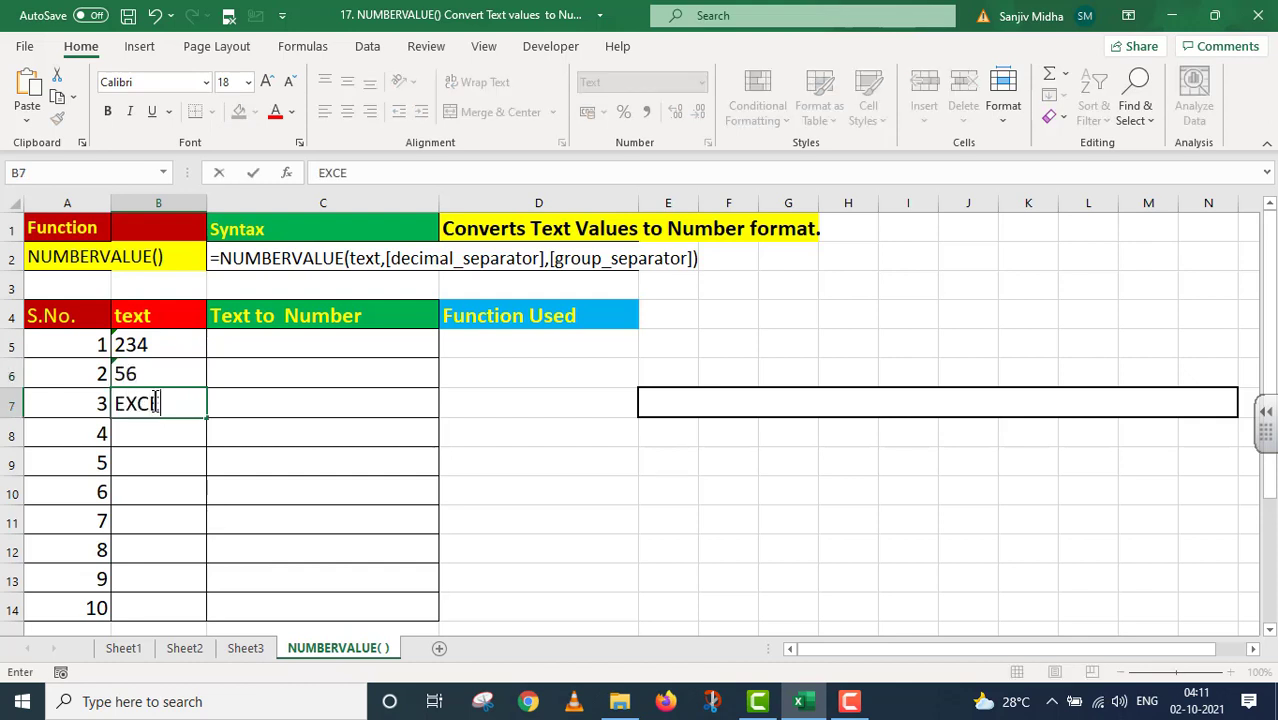
- Continue the text column with 543, 23 and WINDOWS in cells B8 to B10
{"action": "left_click", "coordinate": [165, 437]}
{"action": "type", "text": "543"}
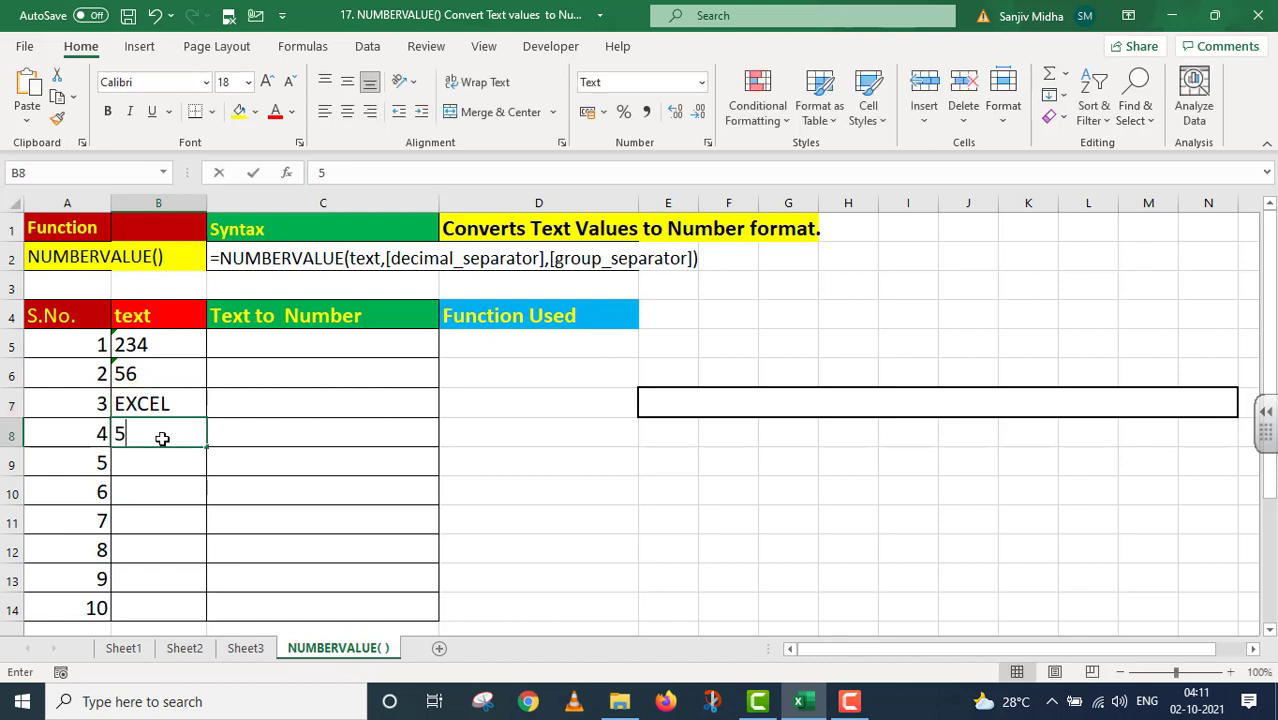
{"action": "left_click", "coordinate": [147, 467]}
{"action": "type", "text": "23"}
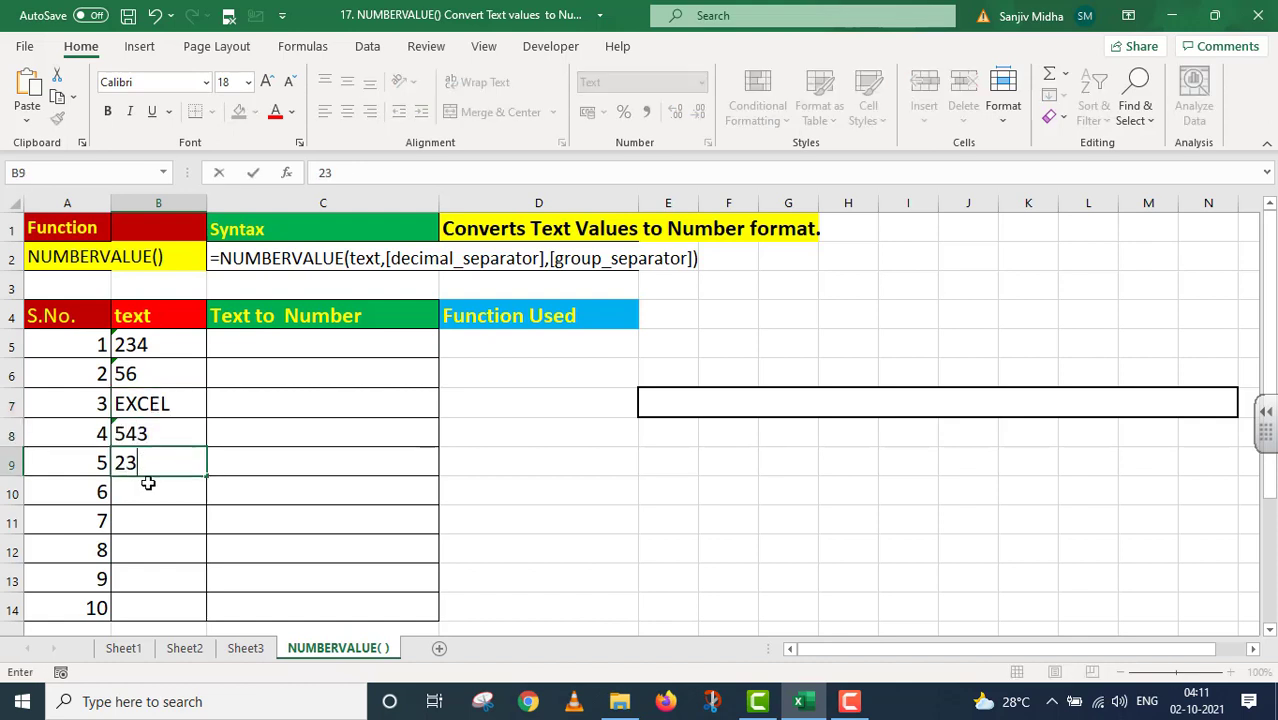
{"action": "left_click", "coordinate": [141, 491]}
{"action": "type", "text": "WIN"}
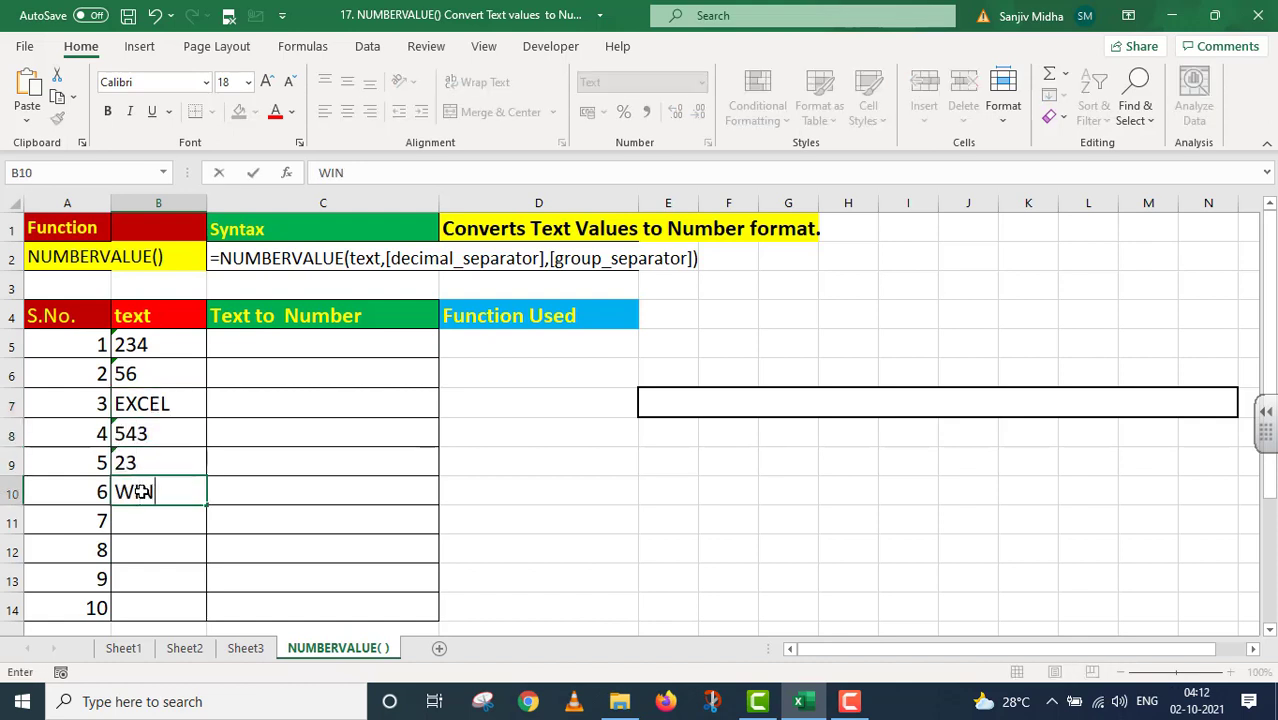
{"action": "type", "text": "DOWS"}
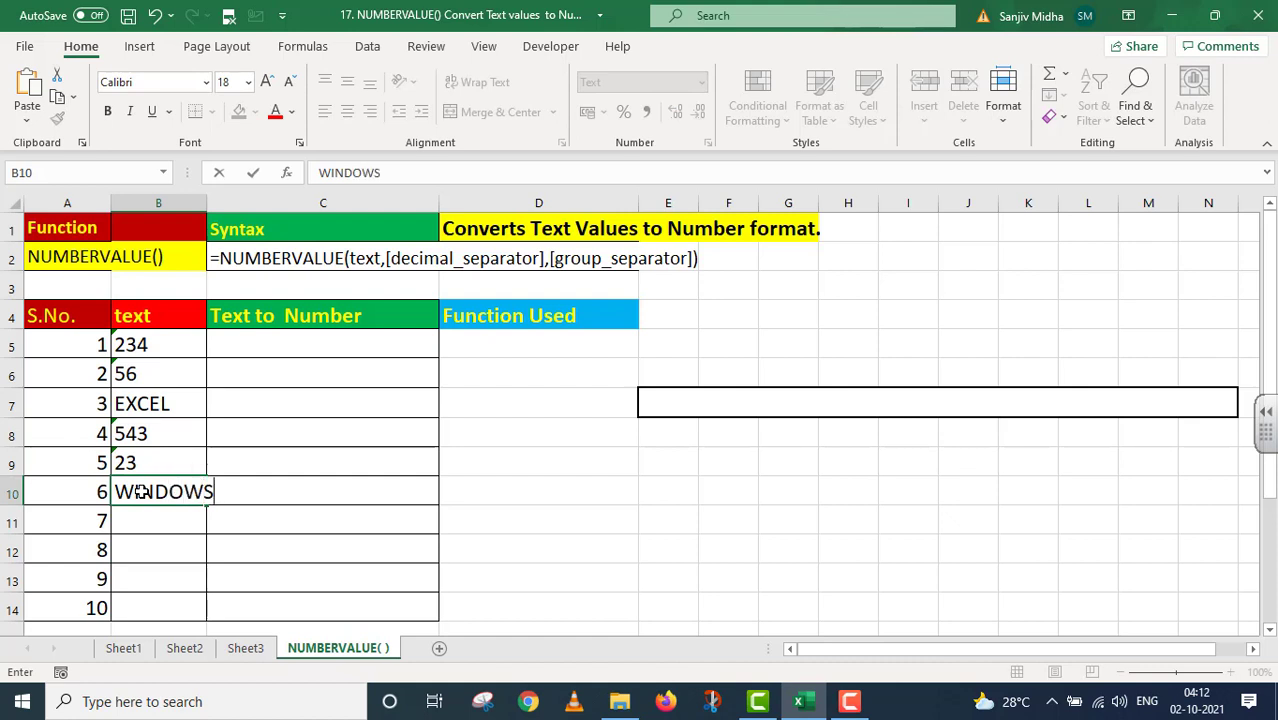
- Complete the text column in B11 to B14 with 88, 100, a person's first name and 77
{"action": "left_click", "coordinate": [160, 520]}
{"action": "type", "text": "88"}
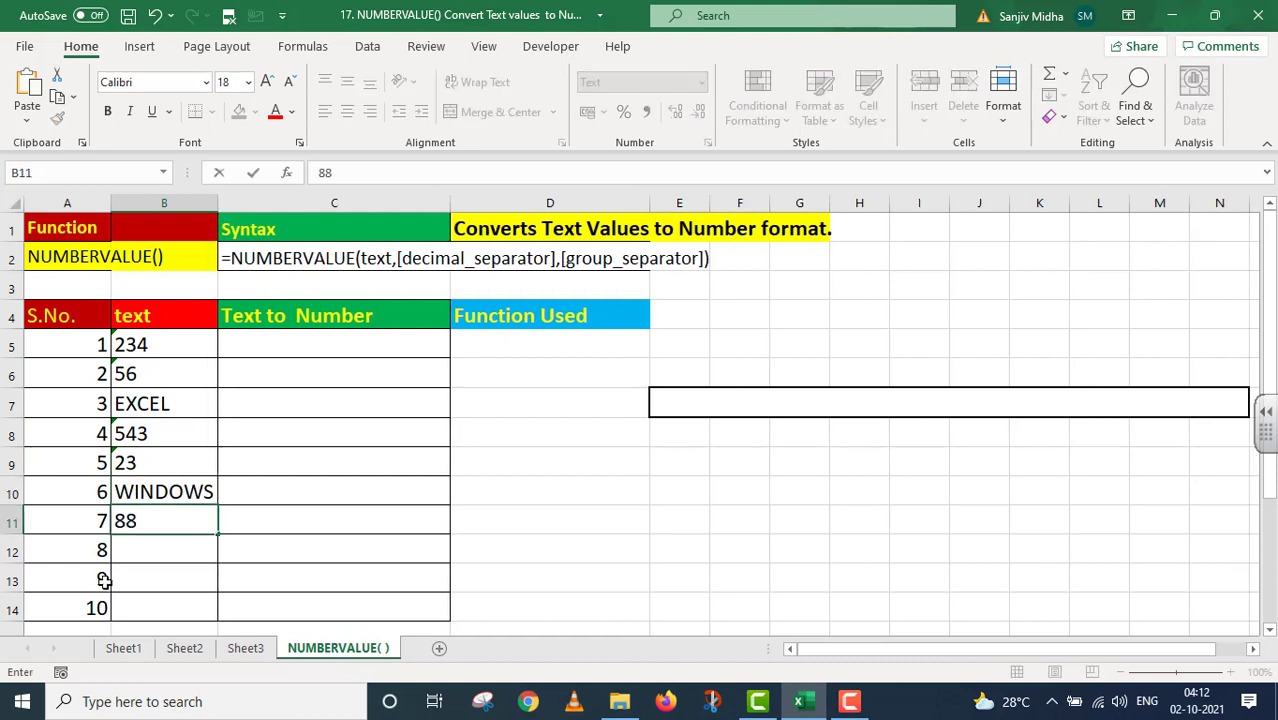
{"action": "left_click", "coordinate": [175, 548]}
{"action": "type", "text": "100"}
{"action": "left_click", "coordinate": [128, 579]}
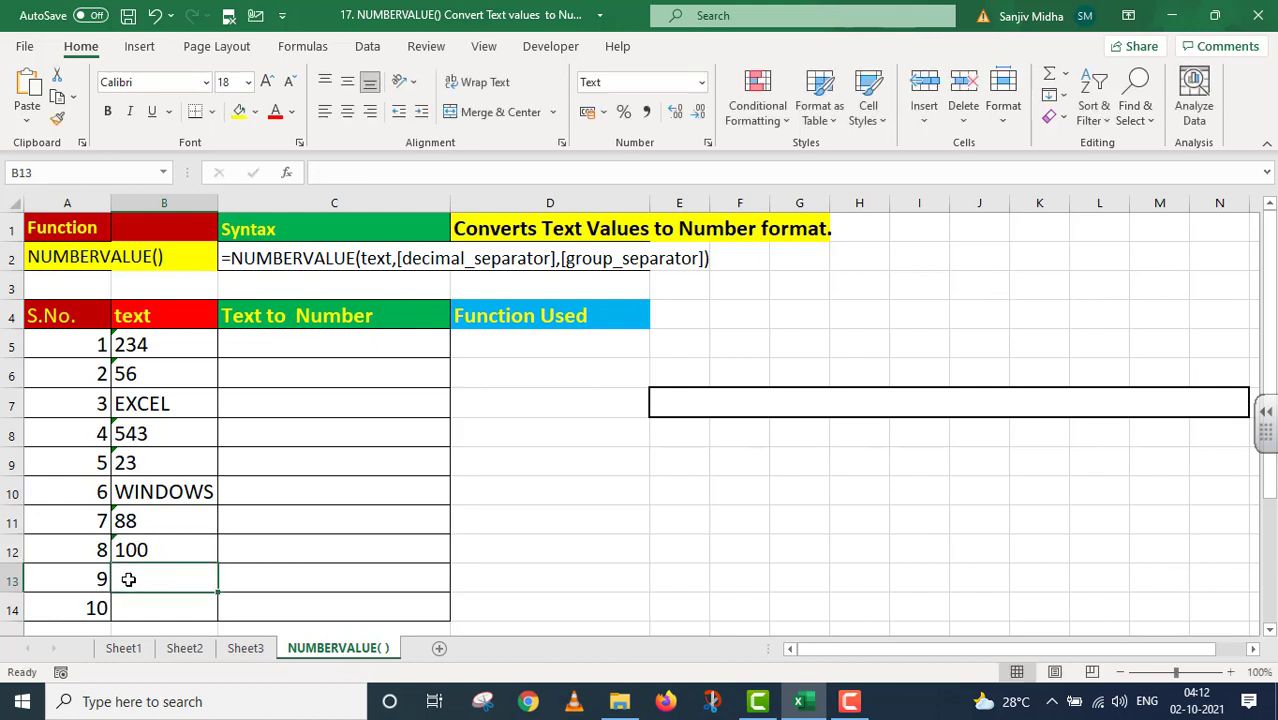
{"action": "type", "text": "Rajiv"}
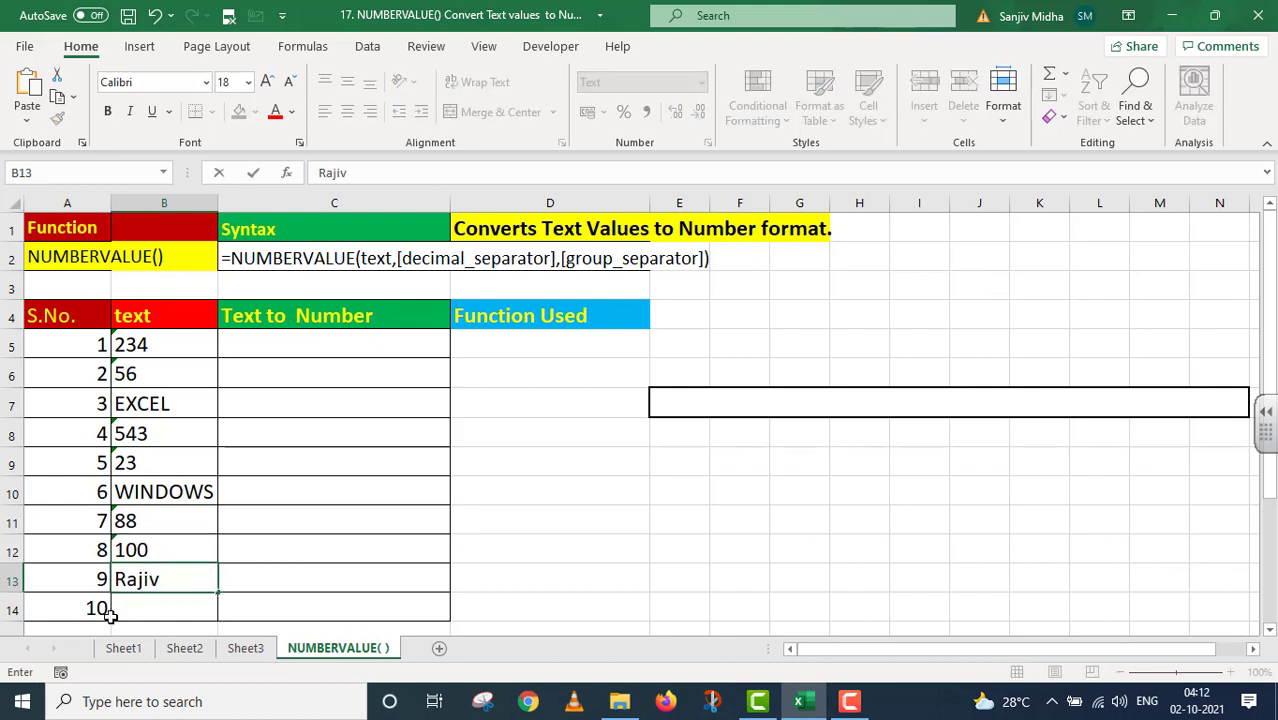
{"action": "left_click", "coordinate": [129, 612]}
{"action": "type", "text": "77"}
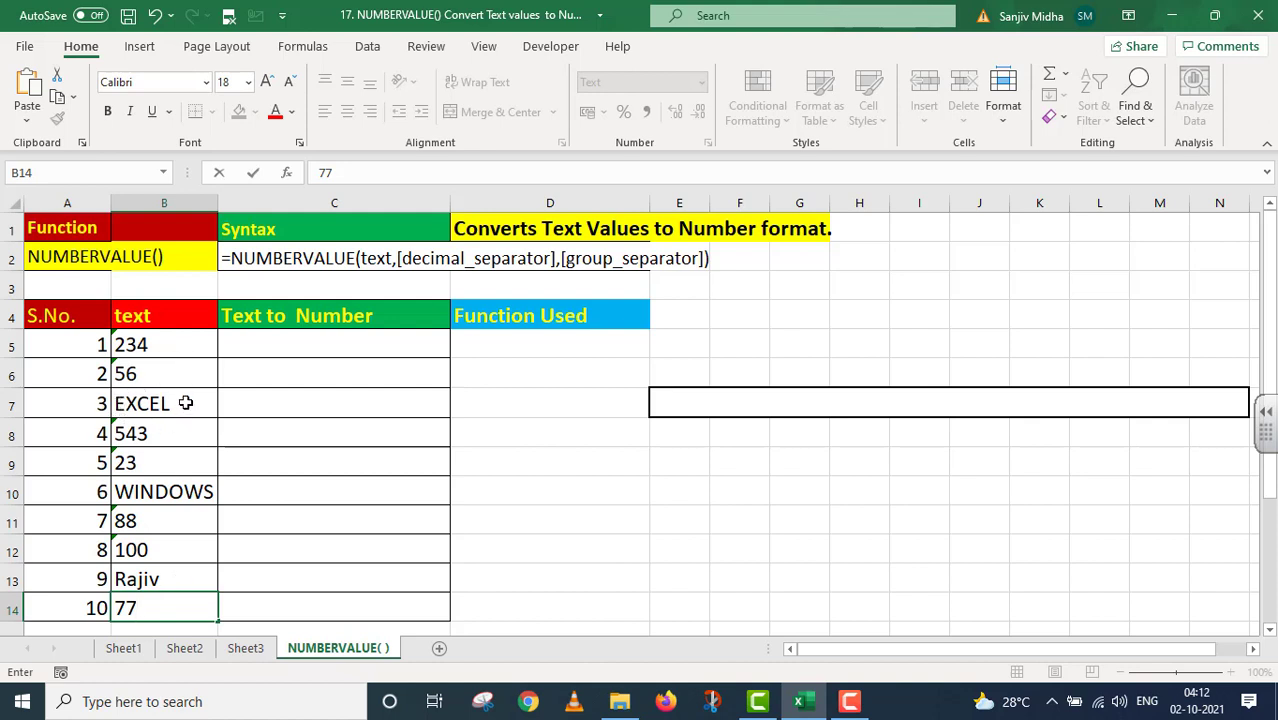
- Enter the formula =NUMBERVALUE(B5) in cell C5 to convert the first text value to a number
{"action": "left_click", "coordinate": [246, 346]}
{"action": "key", "text": "BackSpace"}
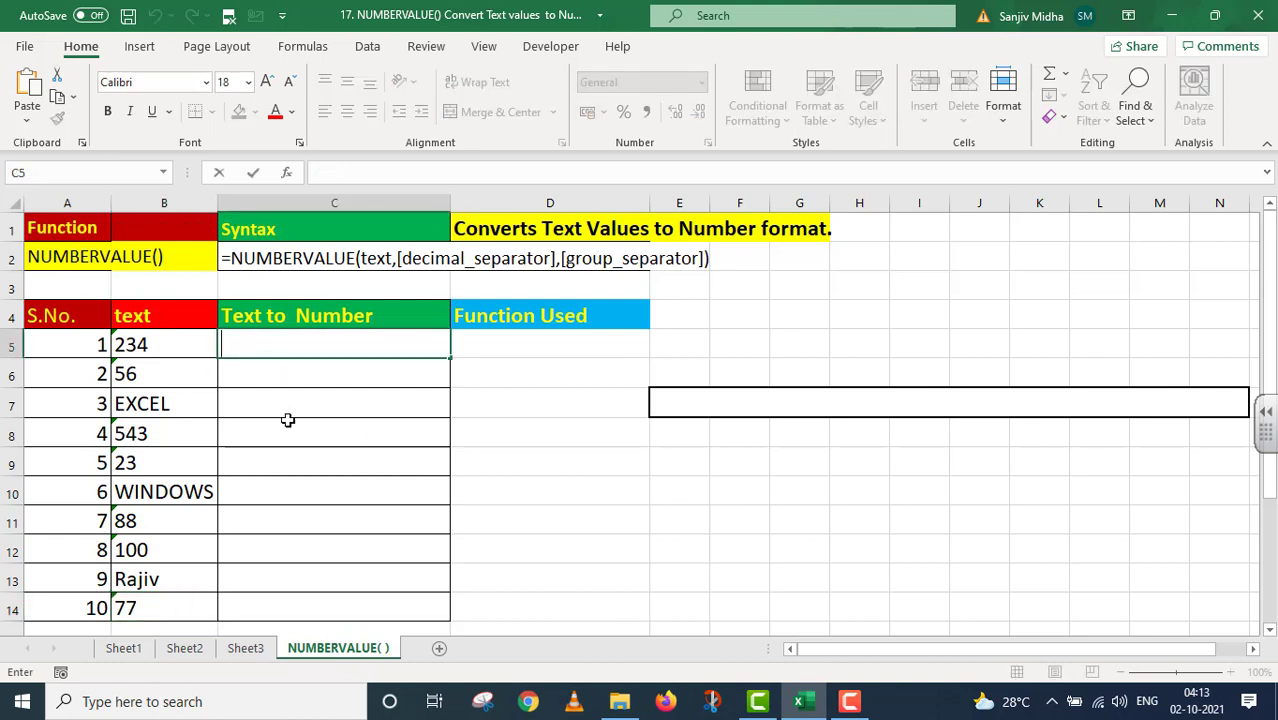
{"action": "type", "text": "="}
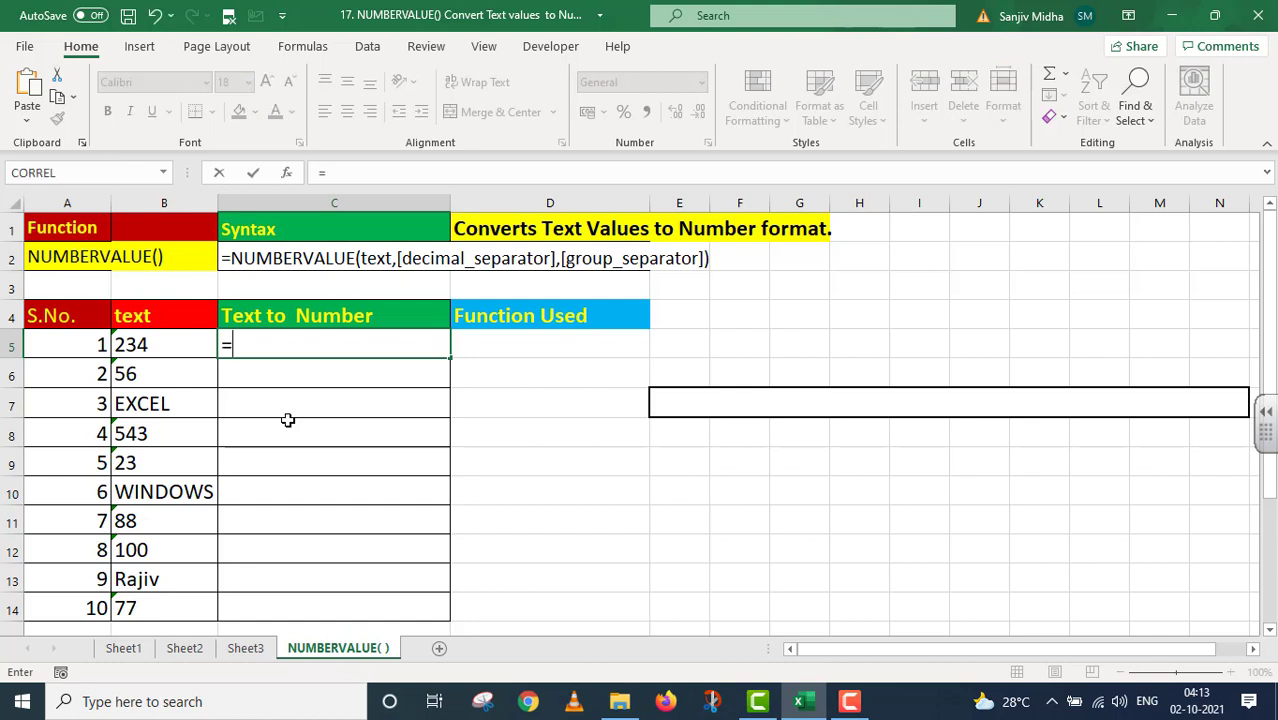
{"action": "type", "text": "NUMBER"}
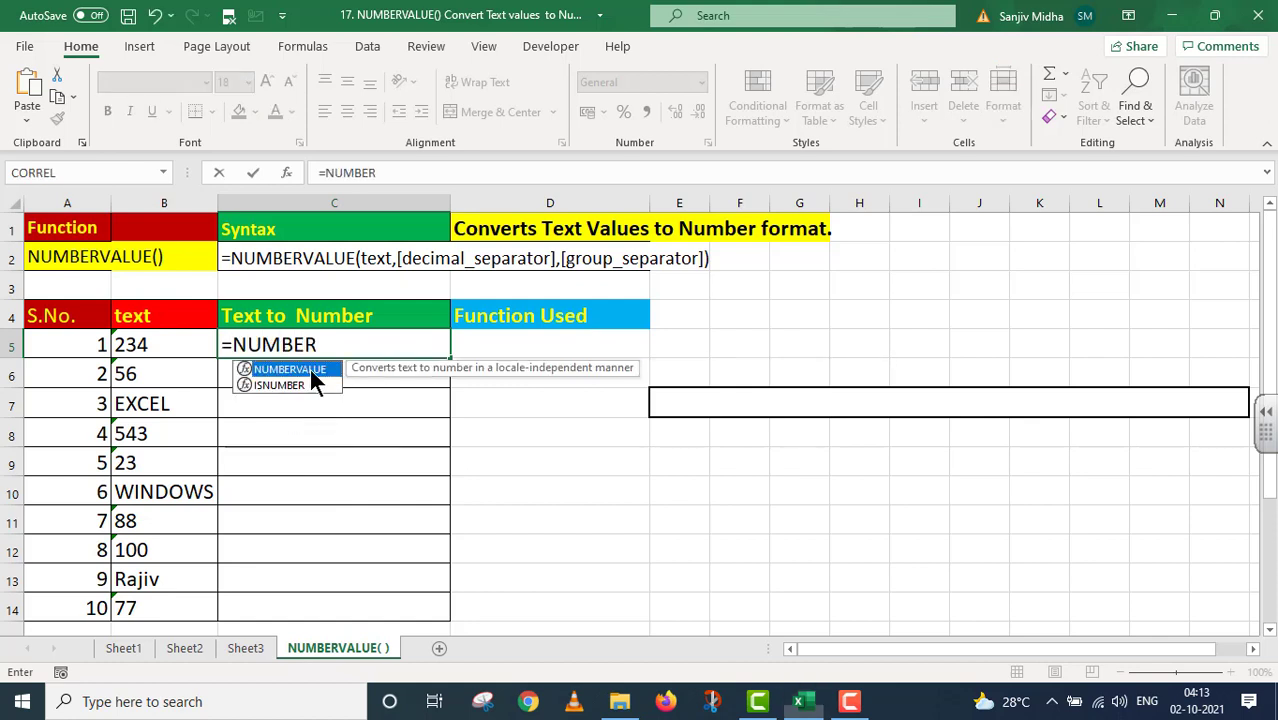
{"action": "key", "text": "Tab"}
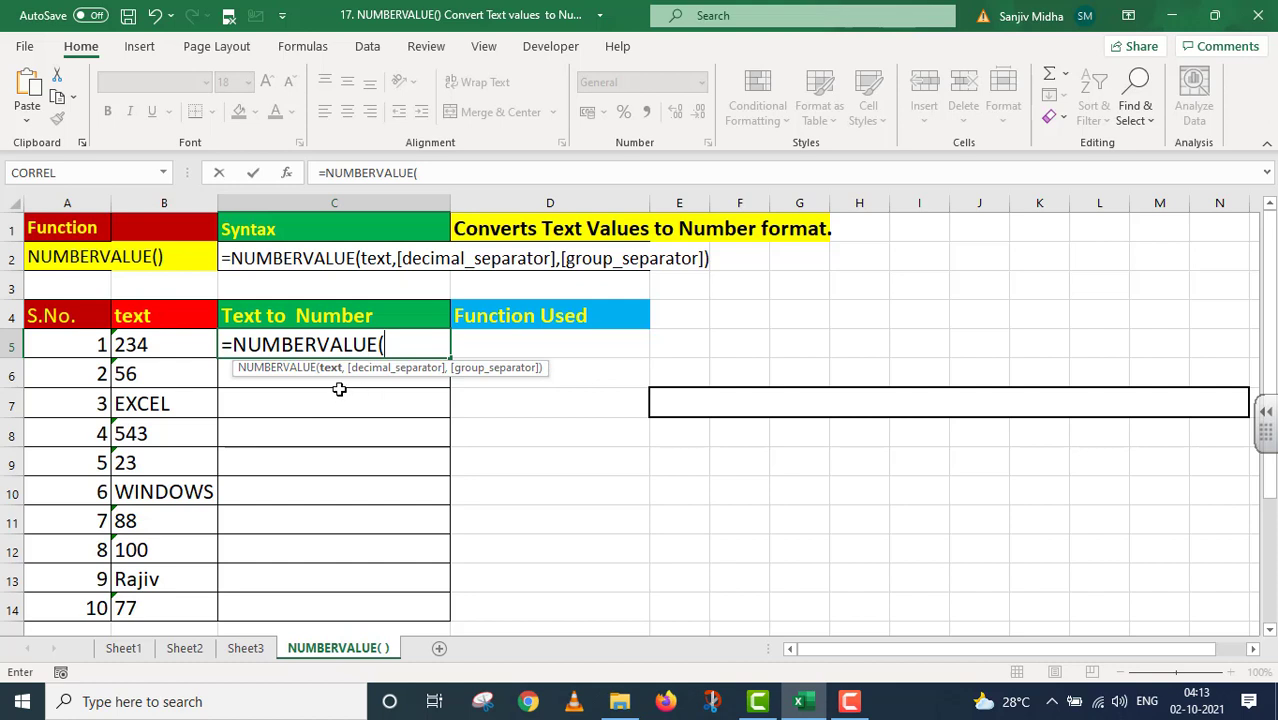
{"action": "left_click", "coordinate": [140, 341]}
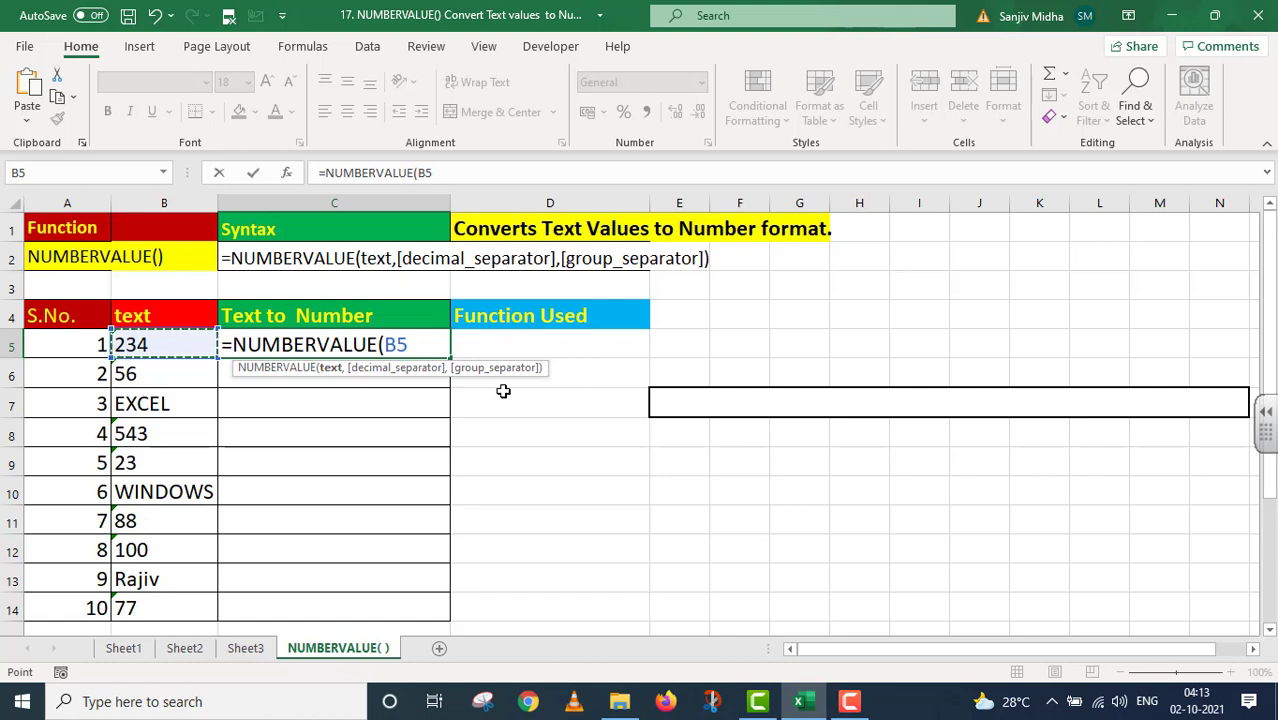
{"action": "type", "text": ")"}
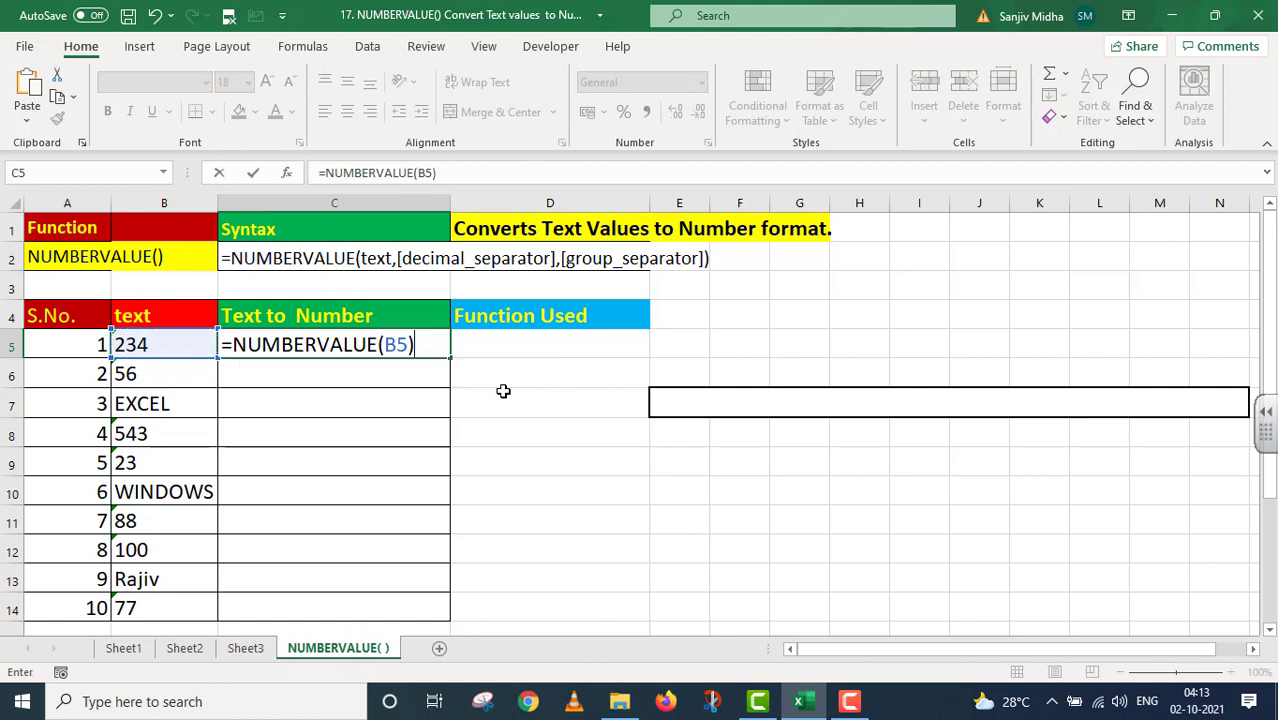
{"action": "key", "text": "Return"}
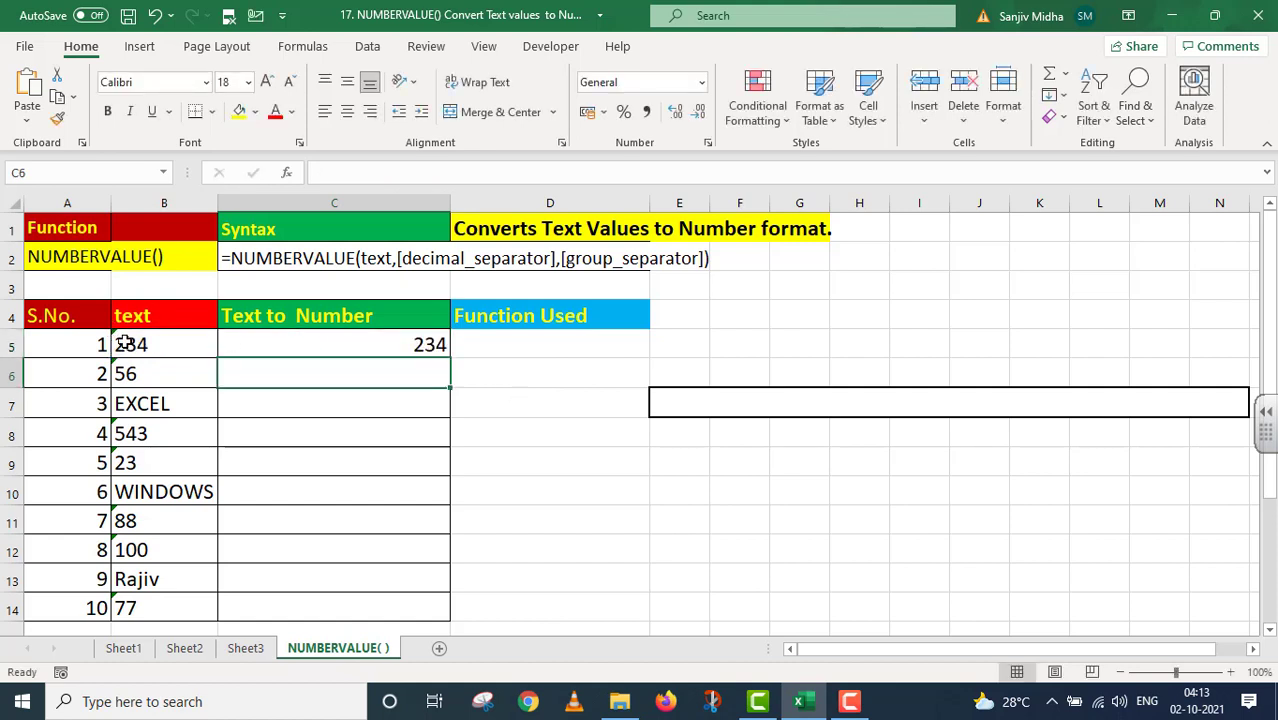
- Copy C5's formula as text into D5 under Function Used, and fill the formula in C5 down through C14
{"action": "left_click", "coordinate": [414, 345]}
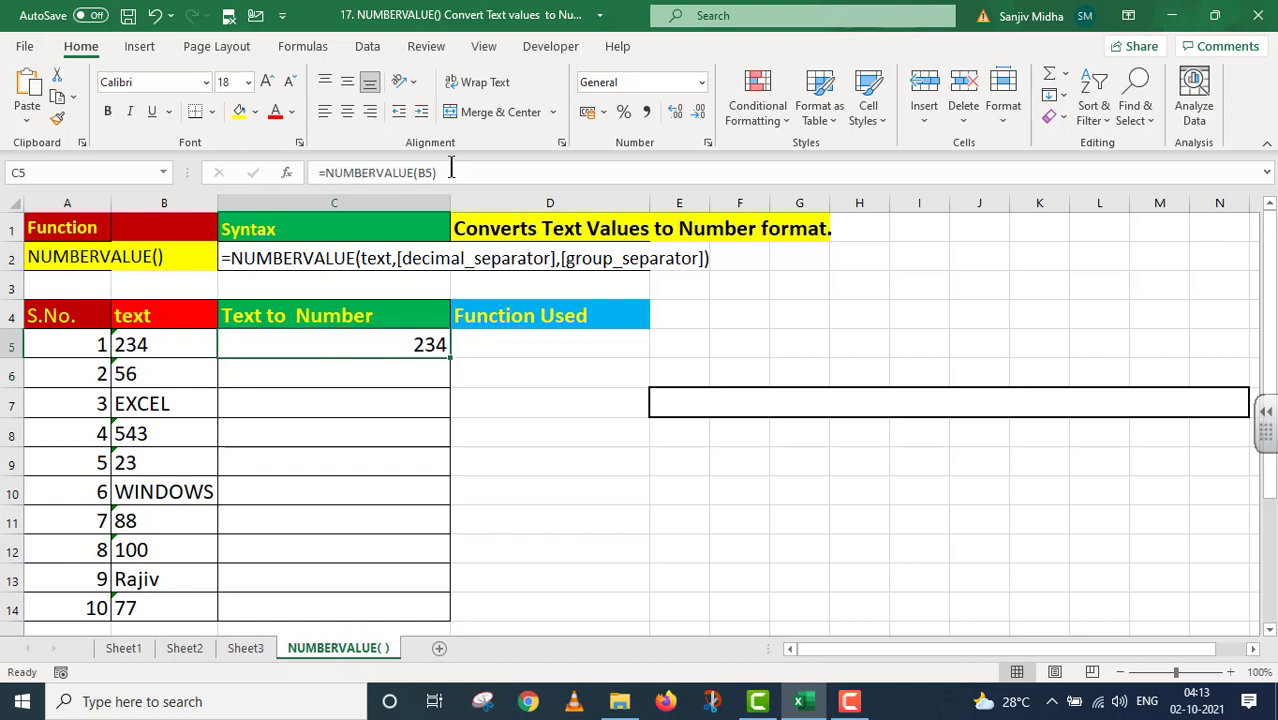
{"action": "left_click_drag", "start_coordinate": [440, 172], "coordinate": [287, 176]}
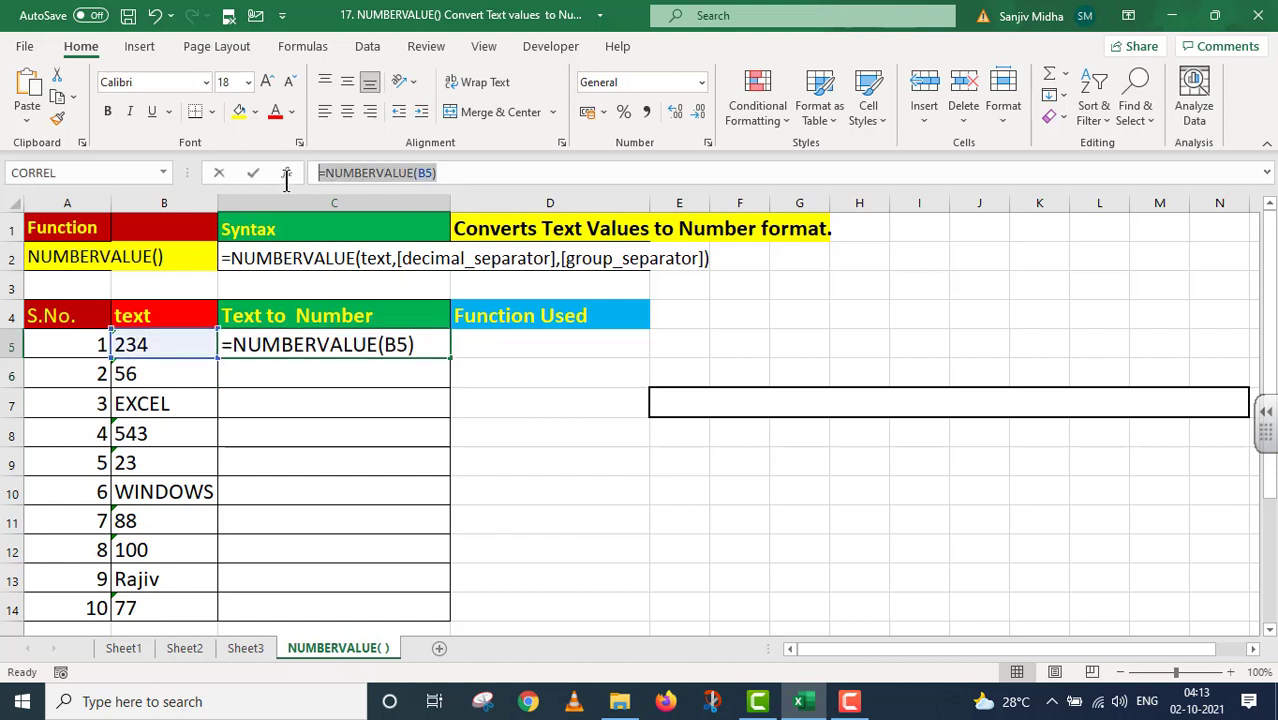
{"action": "key", "text": "ctrl+c"}
{"action": "left_click", "coordinate": [524, 342]}
{"action": "double_click", "coordinate": [508, 354]}
{"action": "key", "text": "ctrl+v"}
{"action": "key", "text": "Return"}
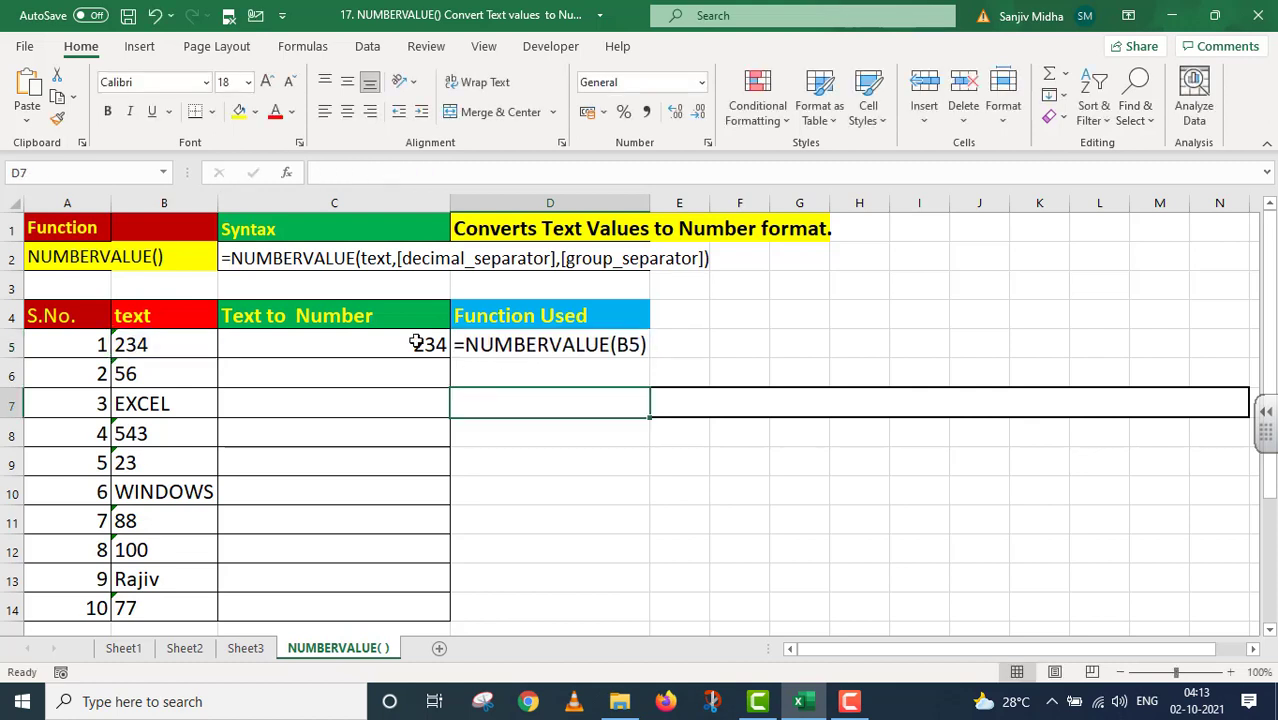
{"action": "left_click", "coordinate": [428, 348]}
{"action": "left_click_drag", "start_coordinate": [450, 357], "coordinate": [458, 620]}
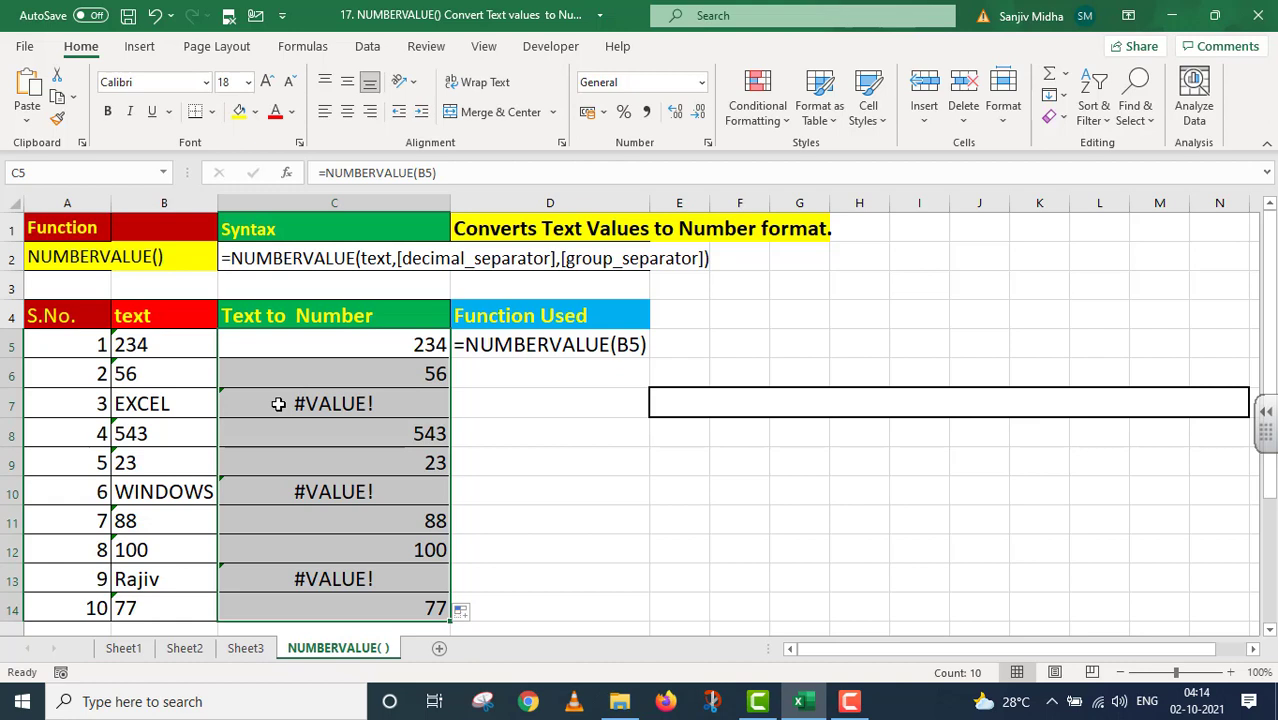
- Reveal the white note text in E7 by setting its font colour to Automatic
{"action": "left_click", "coordinate": [662, 402]}
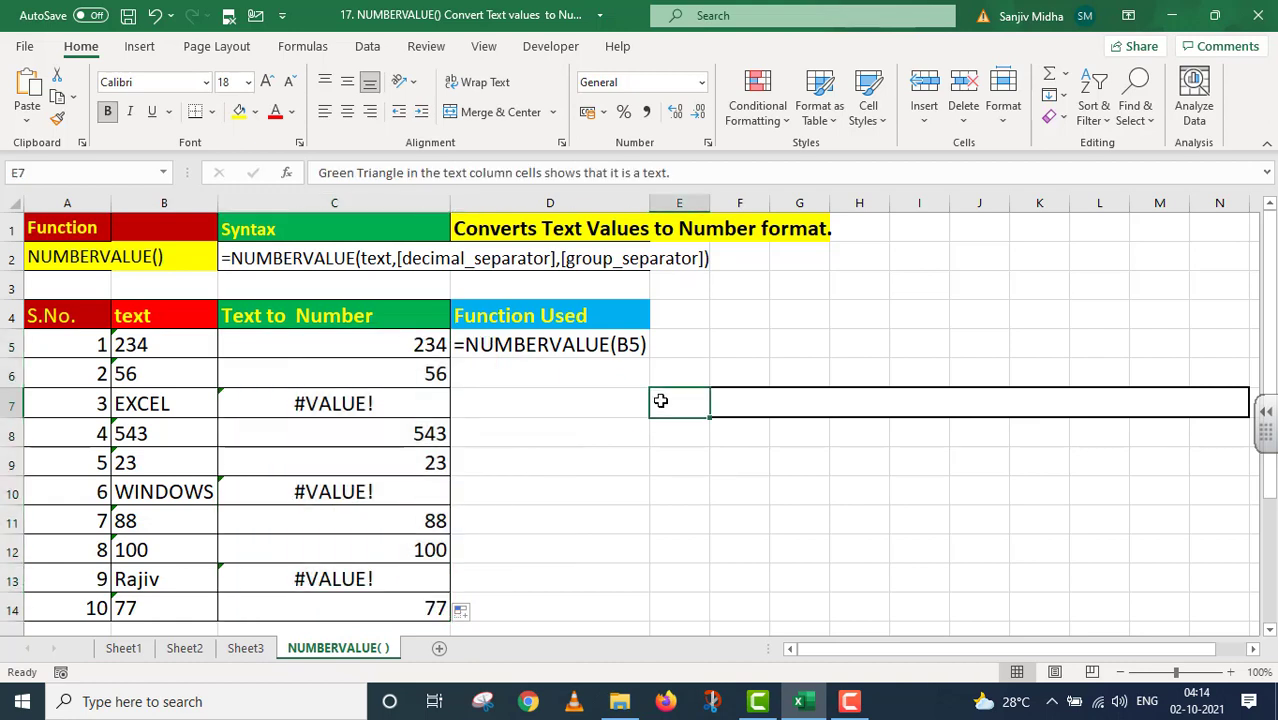
{"action": "left_click", "coordinate": [293, 112]}
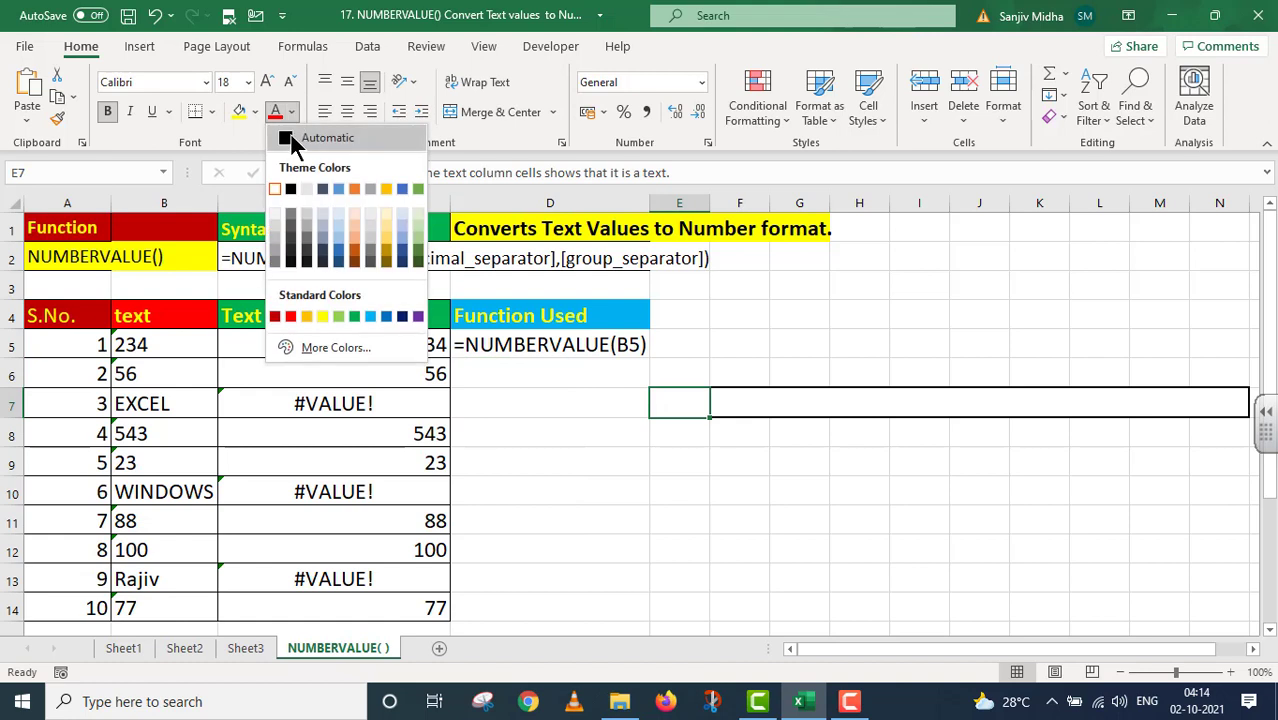
{"action": "left_click", "coordinate": [291, 135]}
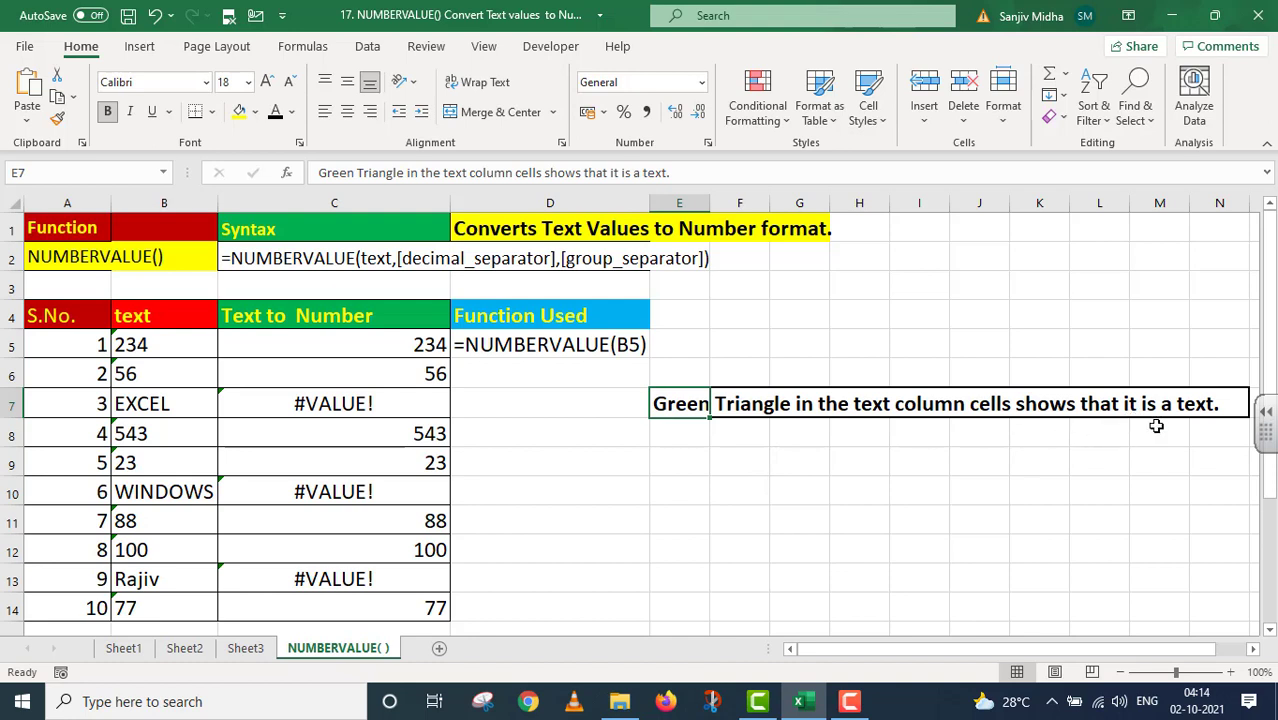
{"action": "left_click", "coordinate": [816, 456]}
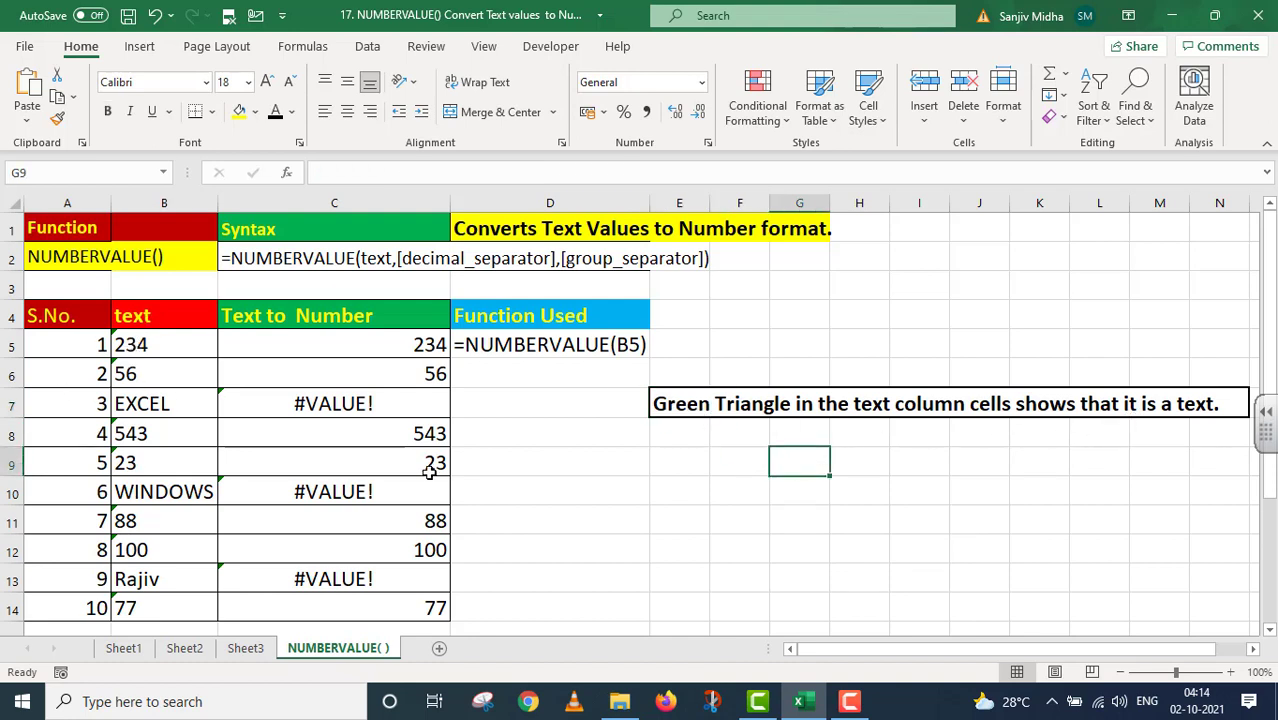
- Format the note in E7:N7 with a green fill and a yellow font
{"action": "left_click", "coordinate": [646, 405]}
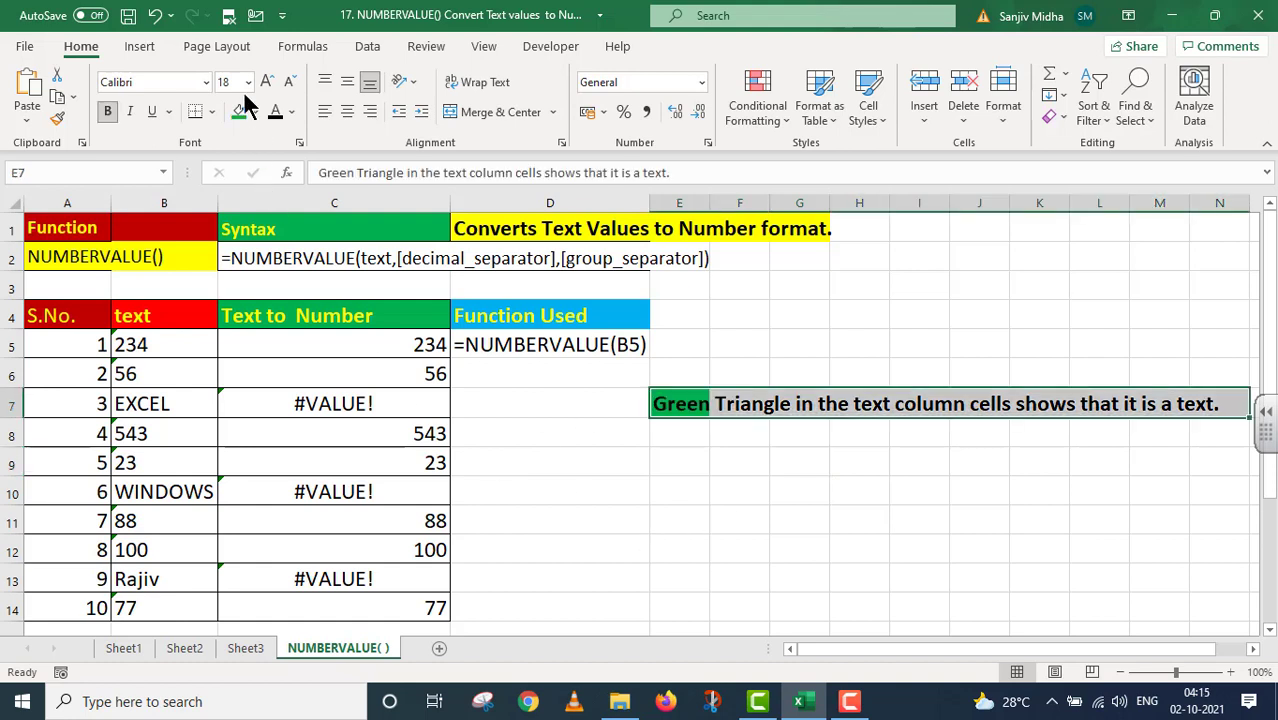
{"action": "left_click", "coordinate": [291, 111]}
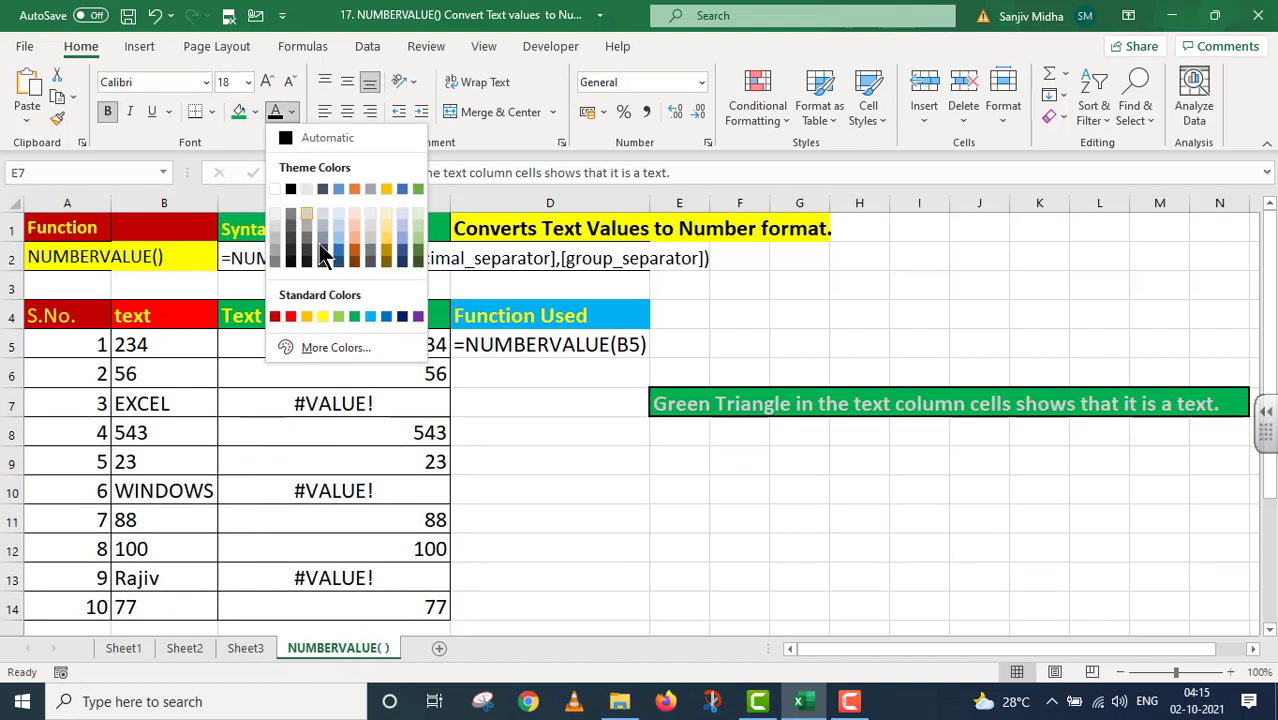
{"action": "left_click", "coordinate": [322, 316]}
{"action": "left_click", "coordinate": [610, 518]}
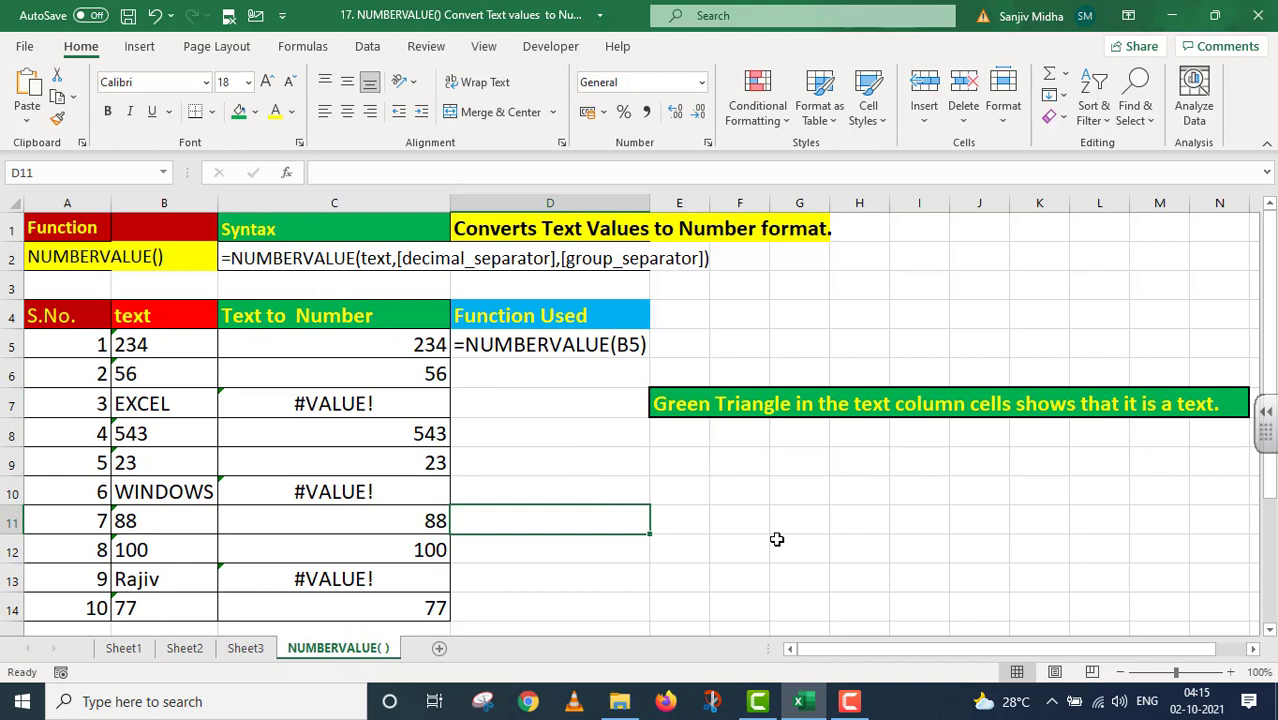